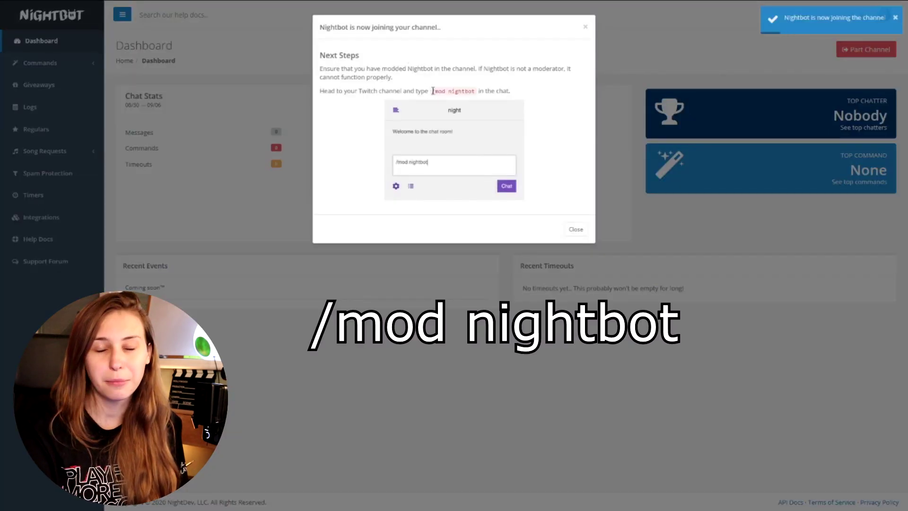
# Step: Copy the '/mod nightbot' command from the joining instructions and close the dialog
pyautogui.moveTo(432, 92); pyautogui.dragTo(475, 100)
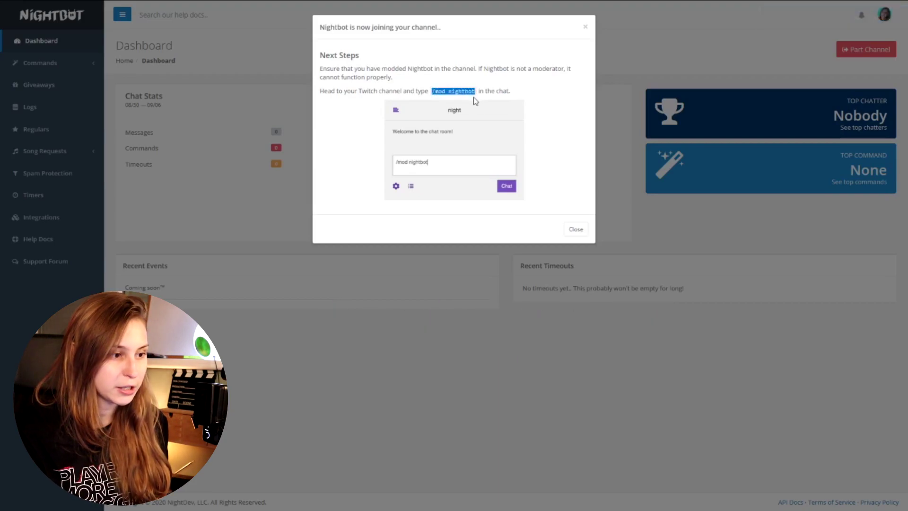
pyautogui.click(572, 230)
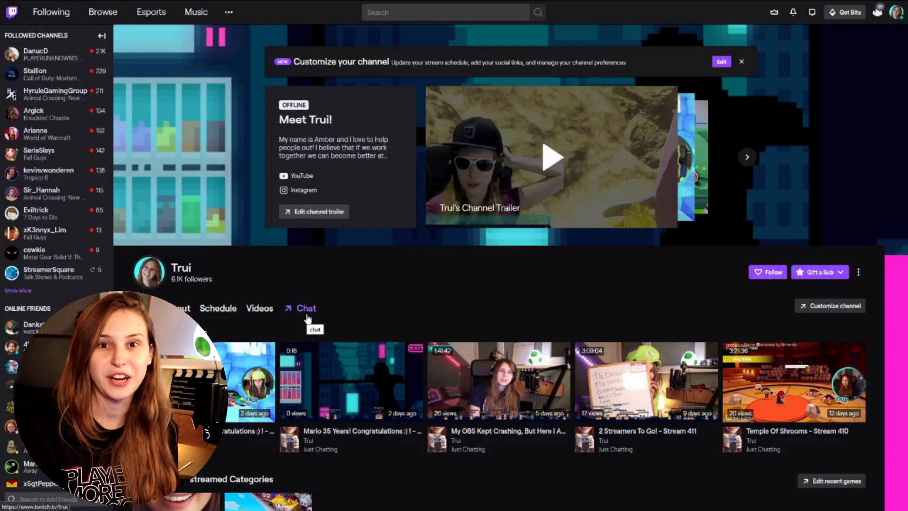
# Step: Send '/mod nightbot' in the Twitch channel chat to make Nightbot a moderator
pyautogui.click(307, 316)
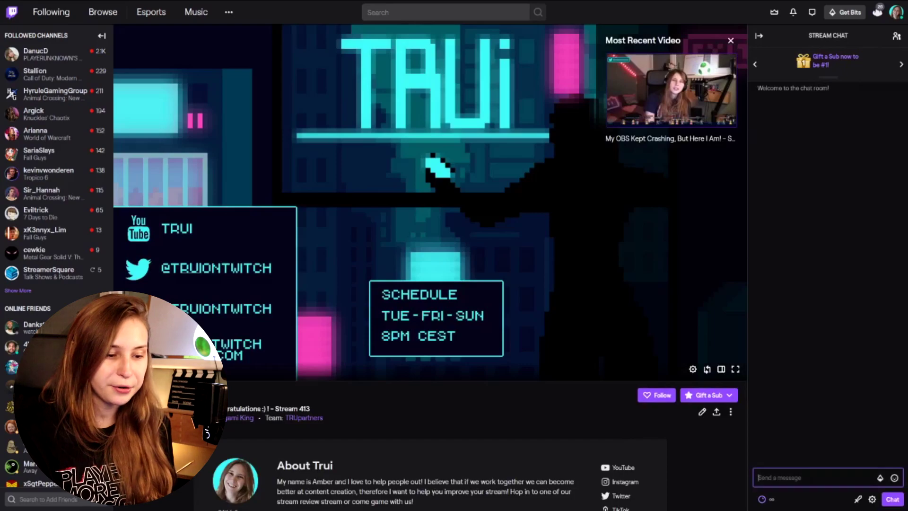
pyautogui.write('/mod nightbot')
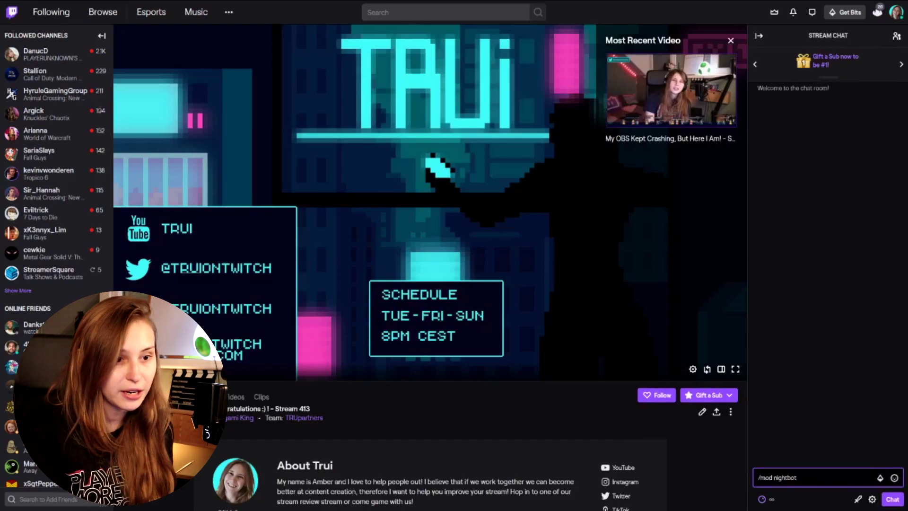
pyautogui.press('Return')
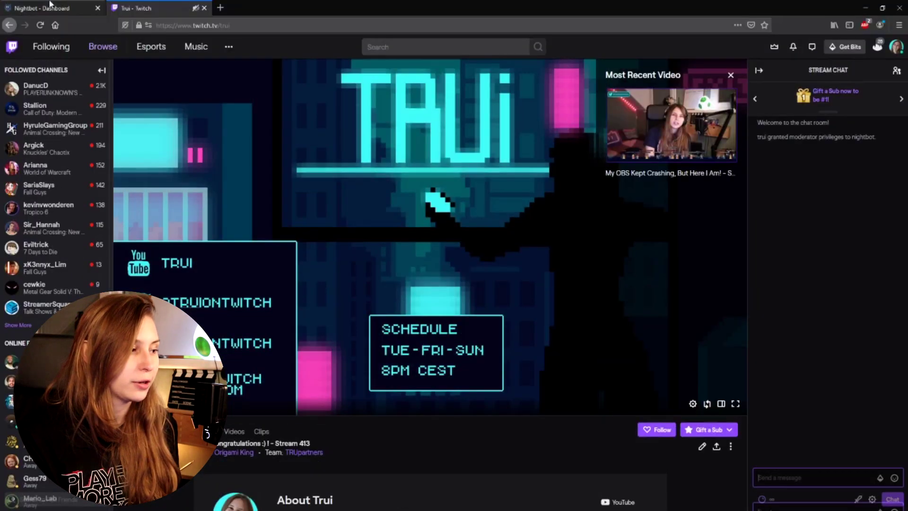
pyautogui.click(49, 5)
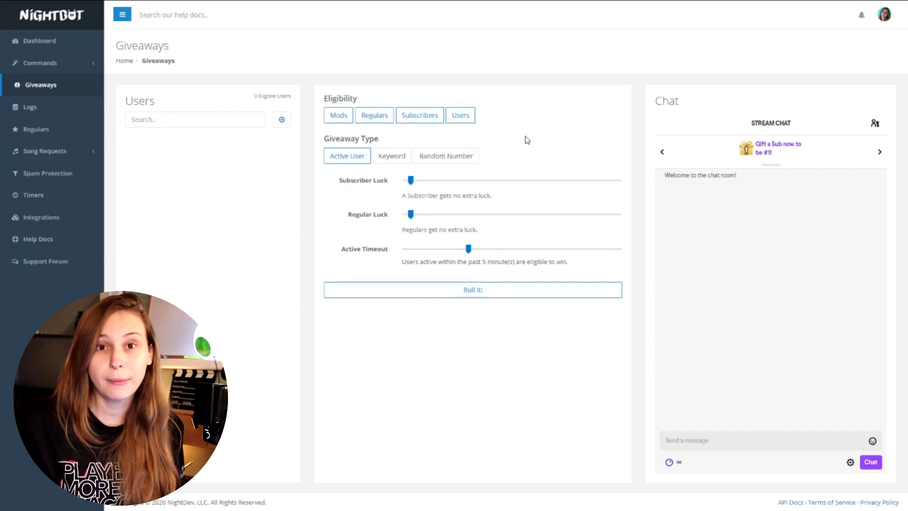
# Step: Toggle Users, Regulars and Mods eligibility off and back on, leaving all eligible
pyautogui.click(460, 115)
pyautogui.click(373, 115)
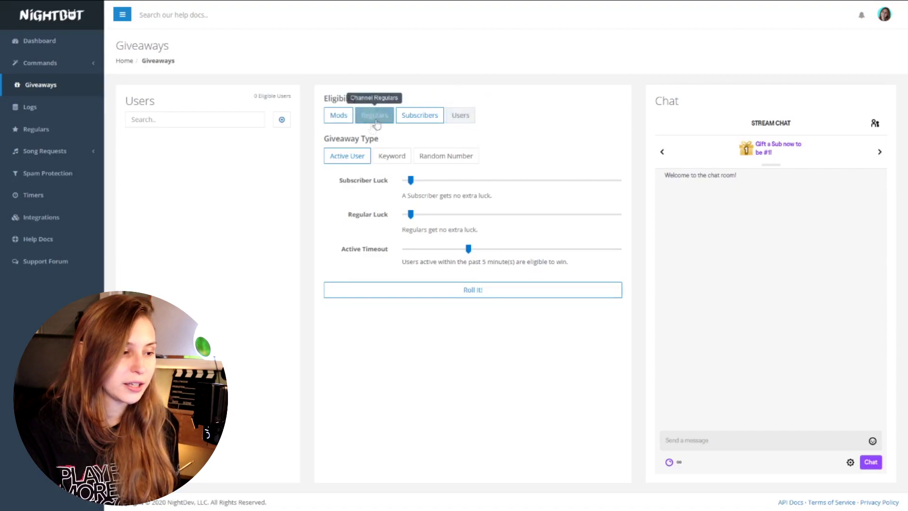
pyautogui.click(339, 120)
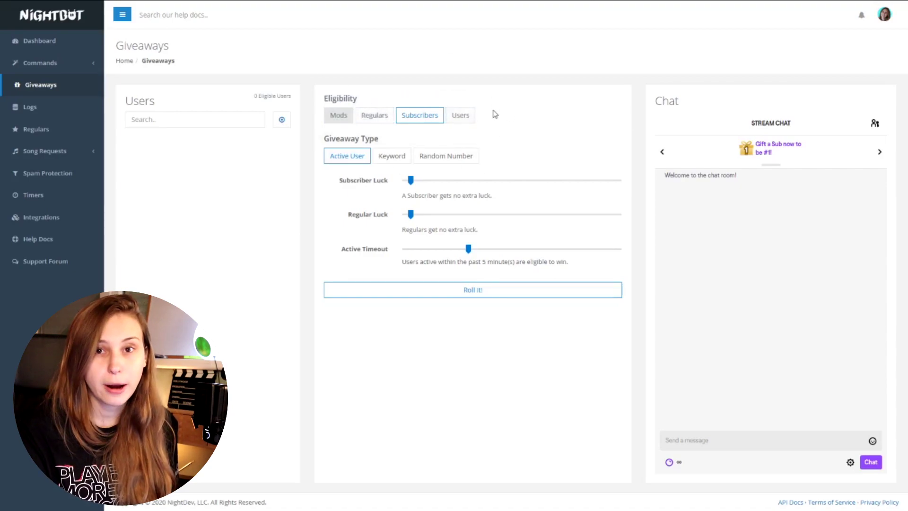
pyautogui.click(460, 115)
pyautogui.click(374, 115)
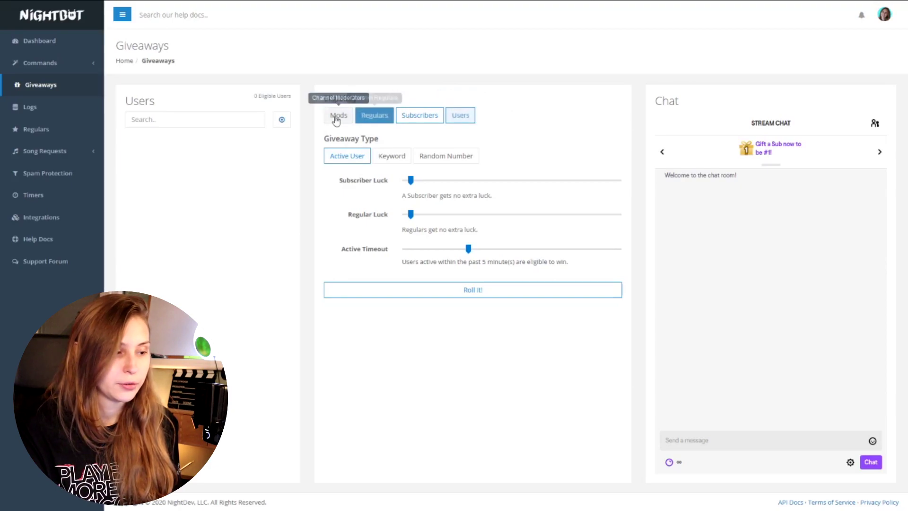
pyautogui.click(339, 115)
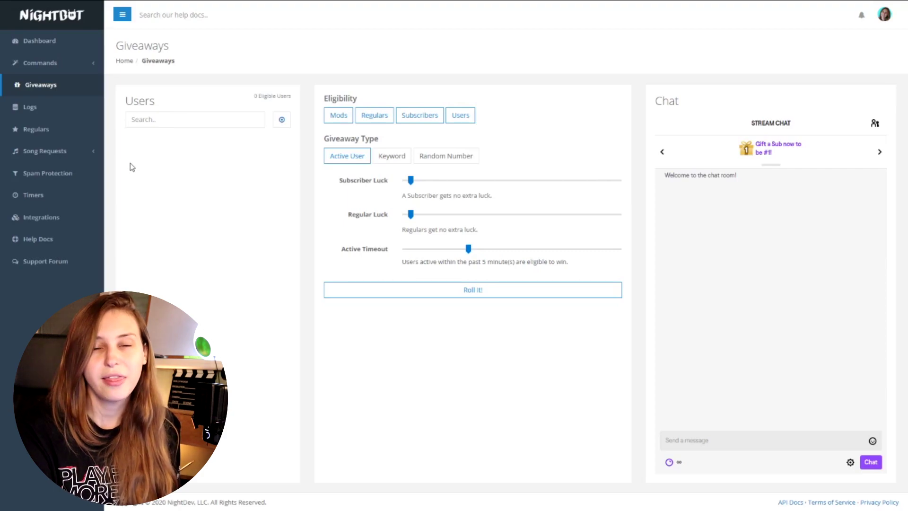
# Step: Switch the giveaway to Keyword and begin entering the keyword 'g'
pyautogui.click(392, 160)
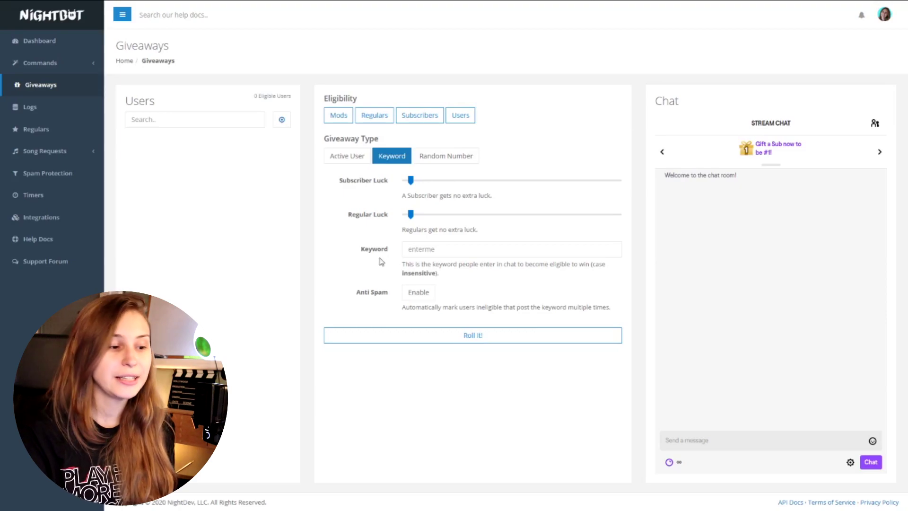
pyautogui.click(434, 255)
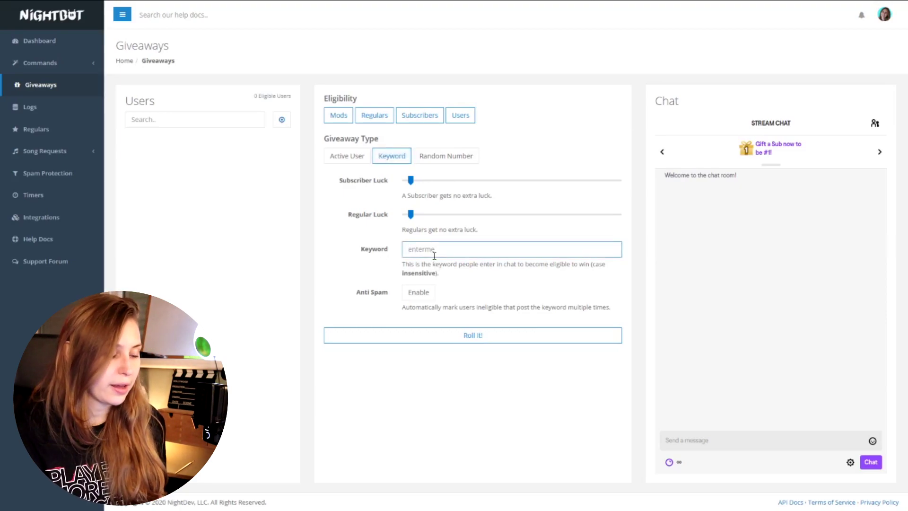
pyautogui.write('g')
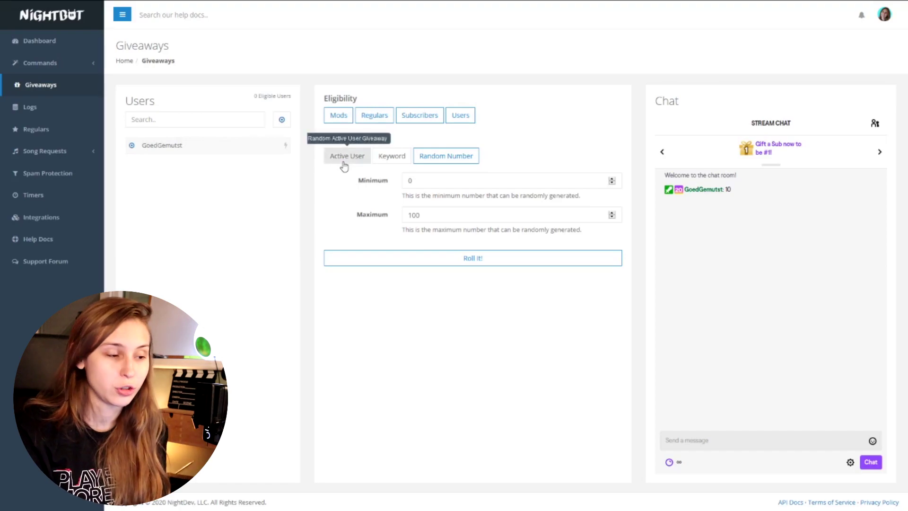
# Step: Roll the 0–100 Random Number giveaway so chat can post guesses
pyautogui.click(479, 260)
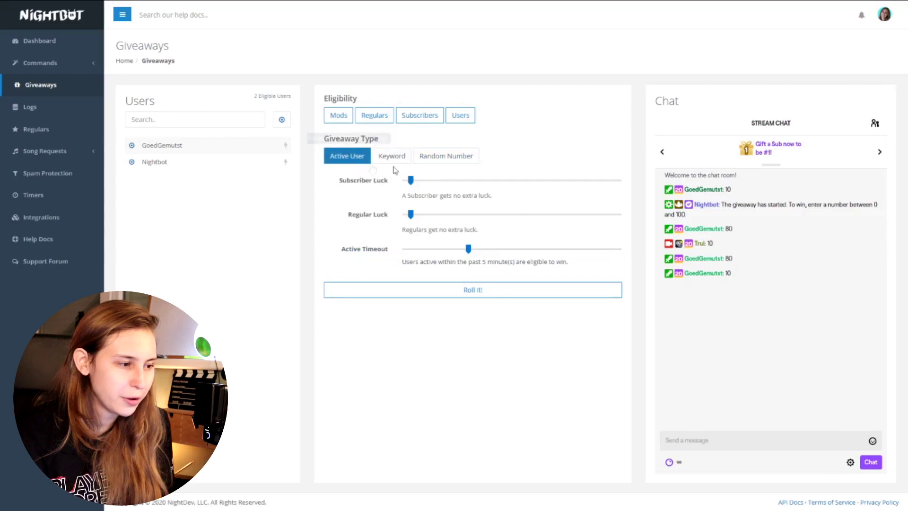
# Step: Set the giveaway type to Keyword after toggling between it and Active User
pyautogui.click(395, 157)
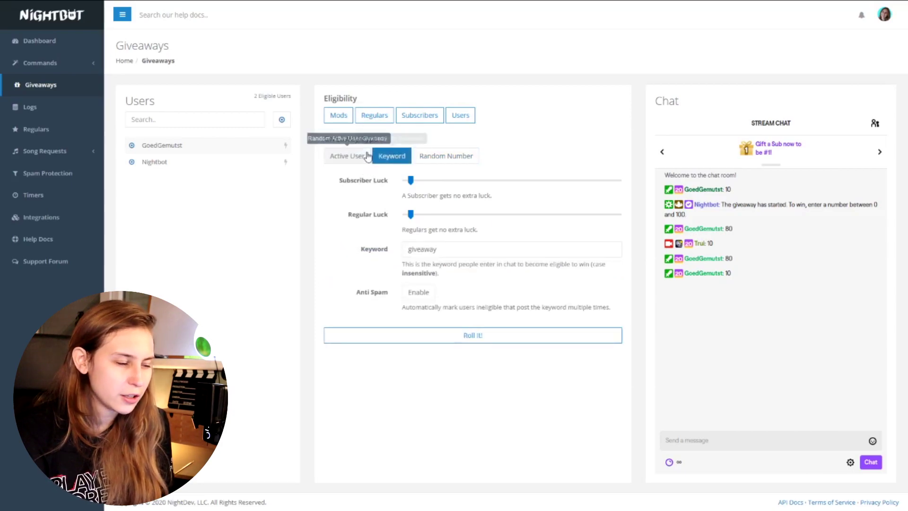
pyautogui.click(348, 156)
pyautogui.click(391, 156)
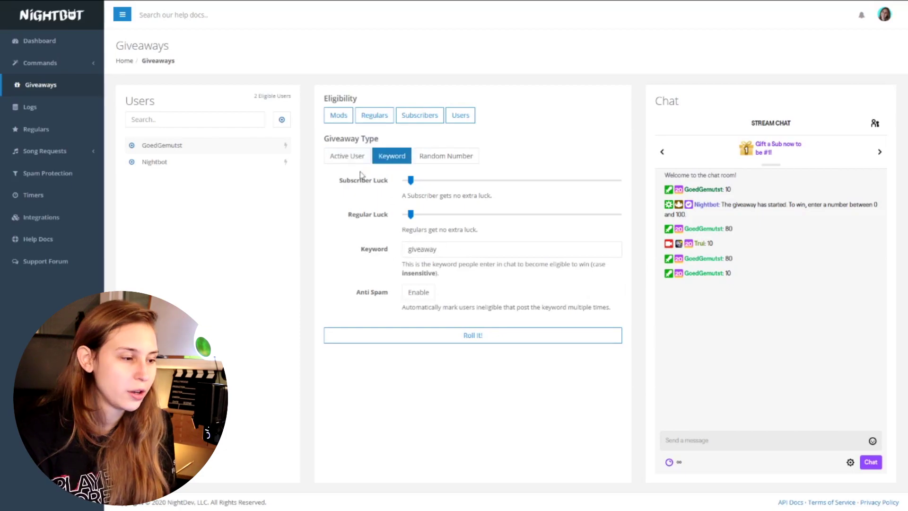
pyautogui.click(347, 156)
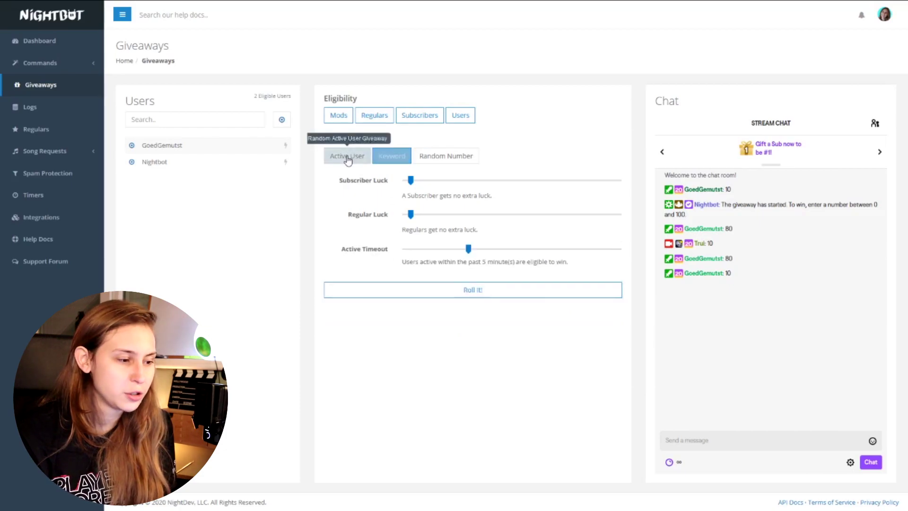
pyautogui.click(393, 157)
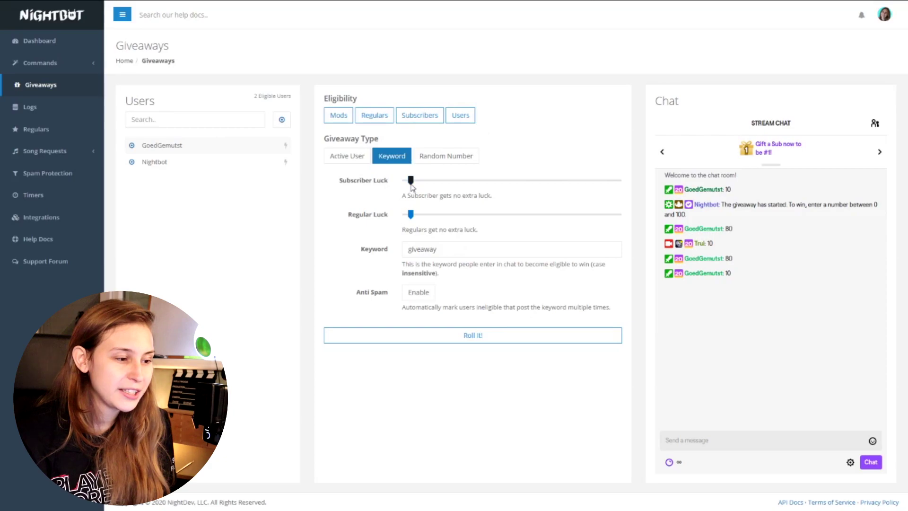
# Step: Try maximum Subscriber Luck and Regular Luck, then return both sliders to minimum
pyautogui.moveTo(430, 187); pyautogui.dragTo(640, 194)
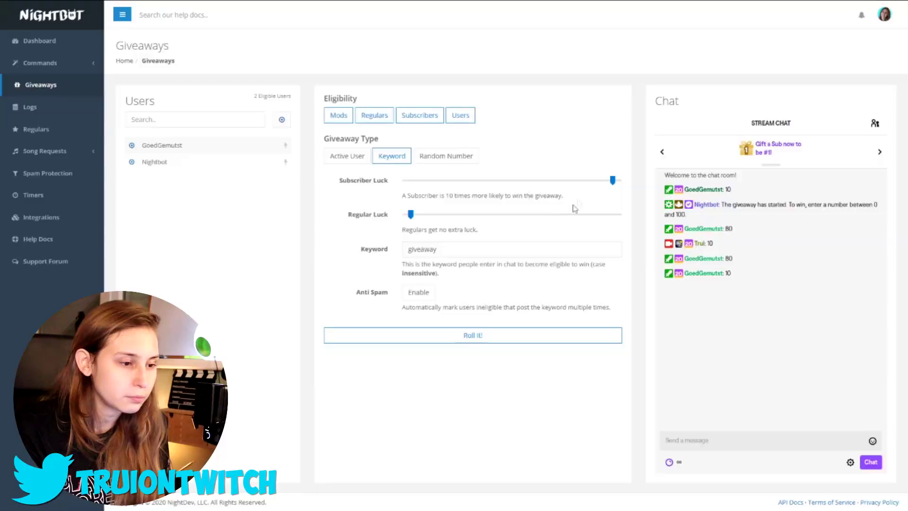
pyautogui.moveTo(612, 180); pyautogui.dragTo(352, 175)
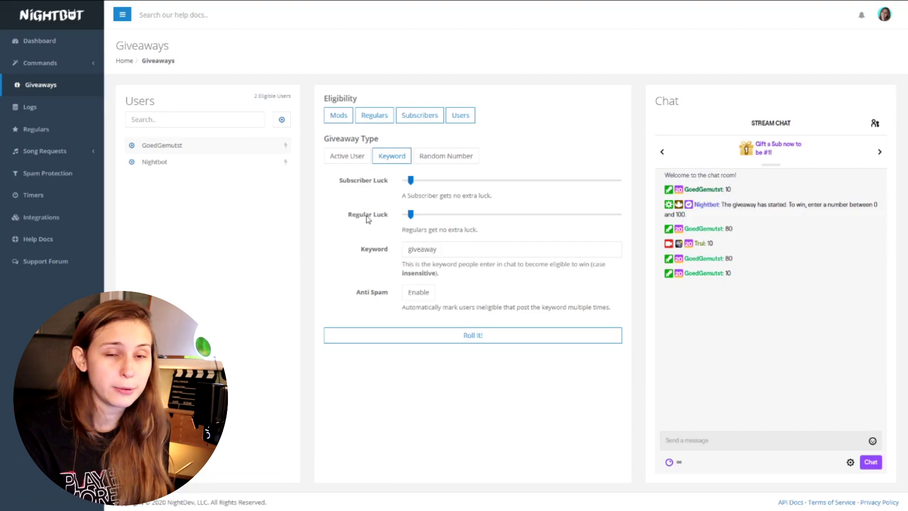
pyautogui.moveTo(409, 214)
pyautogui.mouseDown()
pyautogui.moveTo(637, 215)
pyautogui.moveTo(410, 215)
pyautogui.mouseUp()
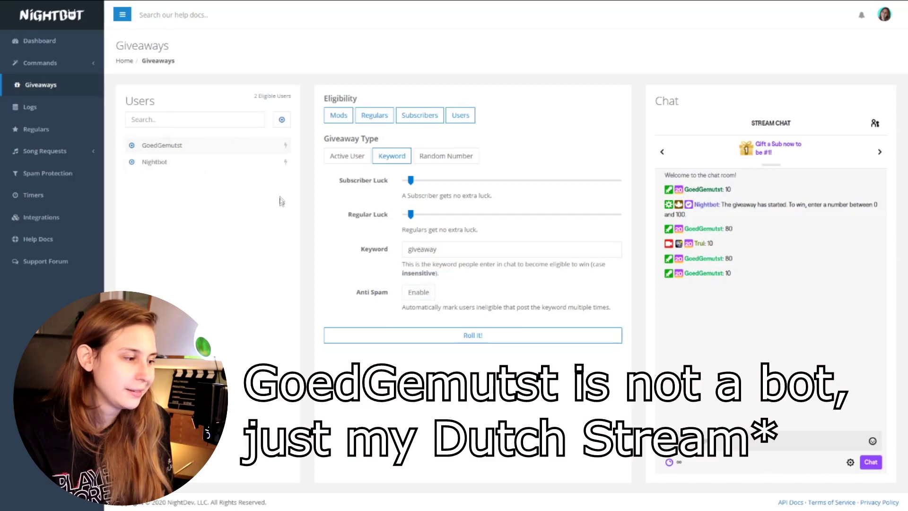
# Step: Roll the keyword giveaway to draw a winner, then send 'hey' from the winner's chat
pyautogui.click(463, 338)
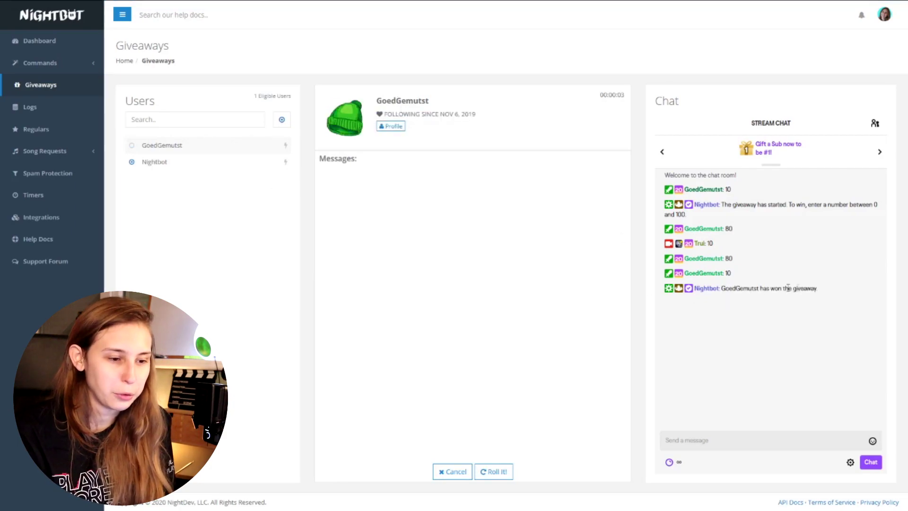
pyautogui.moveTo(816, 291); pyautogui.dragTo(731, 300)
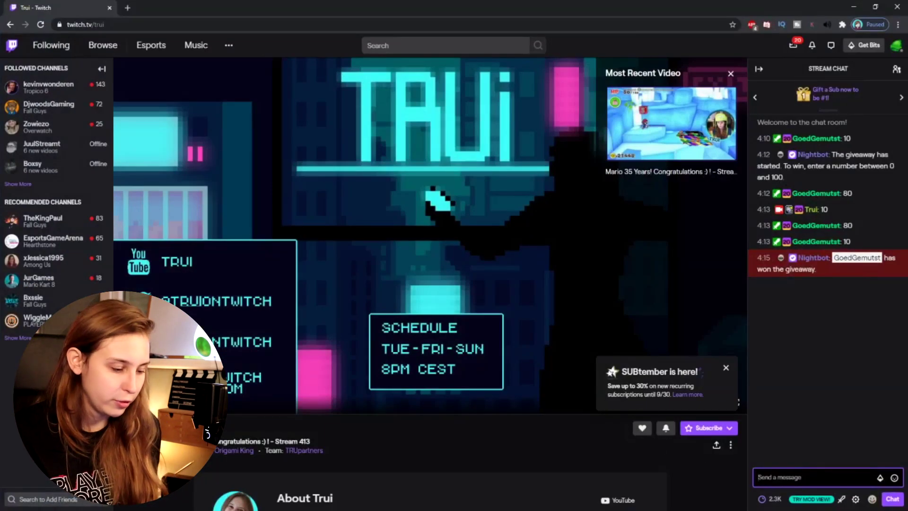
pyautogui.write('hey')
pyautogui.press('Return')
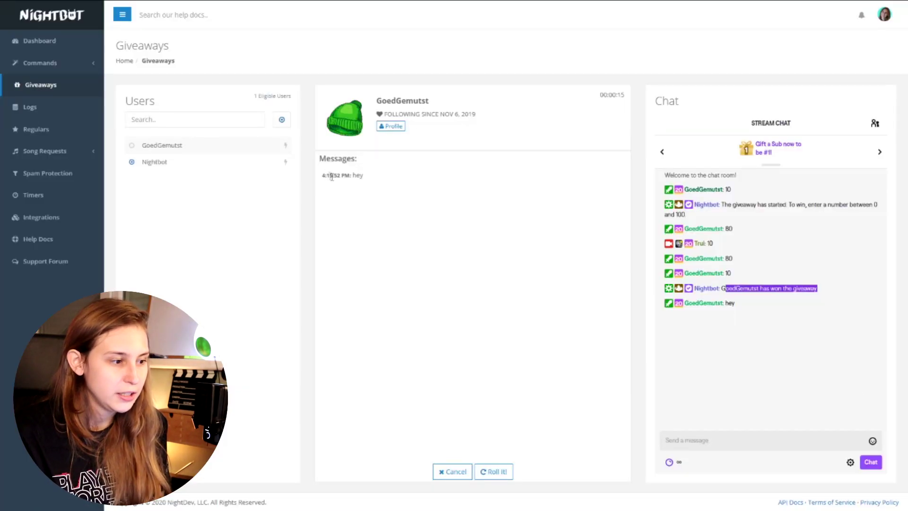
pyautogui.moveTo(323, 175); pyautogui.dragTo(368, 179)
pyautogui.click(439, 190)
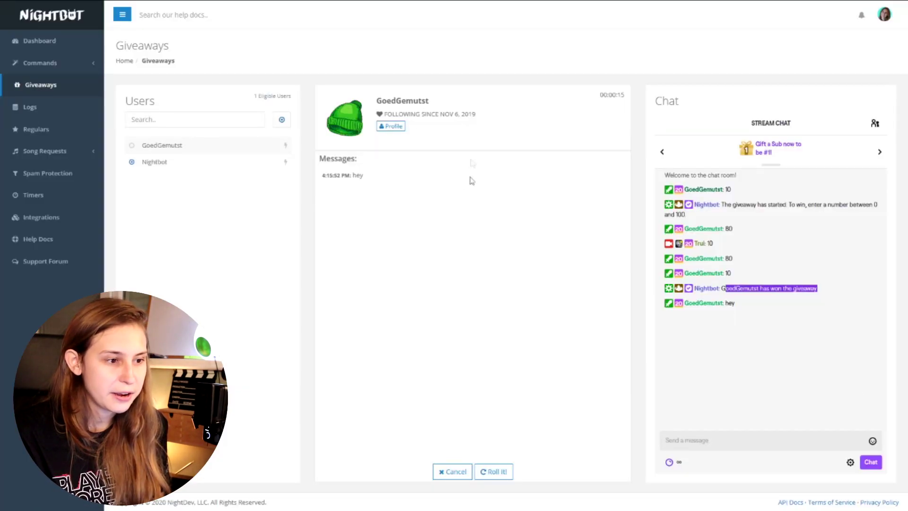
pyautogui.moveTo(617, 96); pyautogui.dragTo(624, 95)
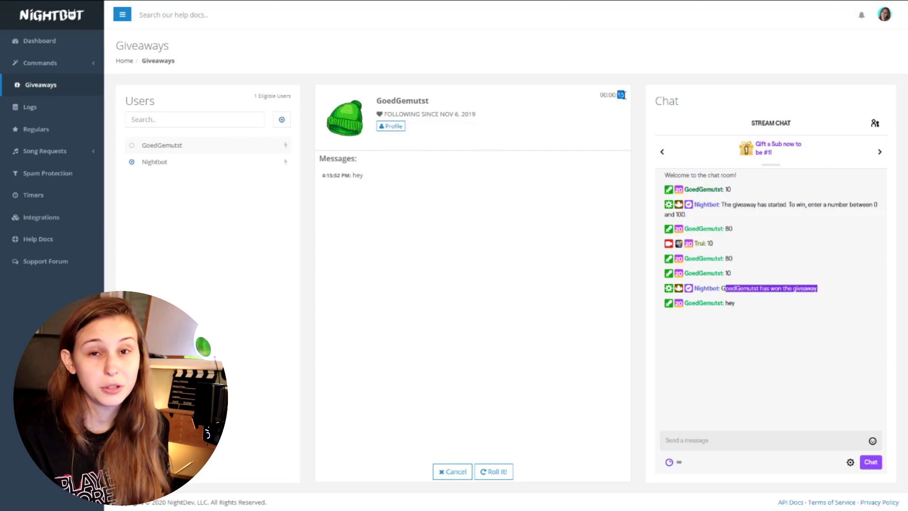
pyautogui.click(598, 113)
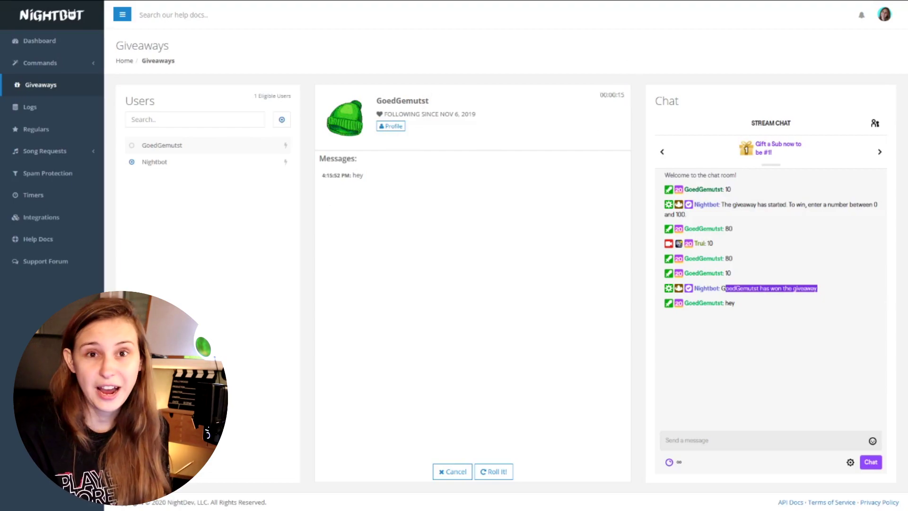